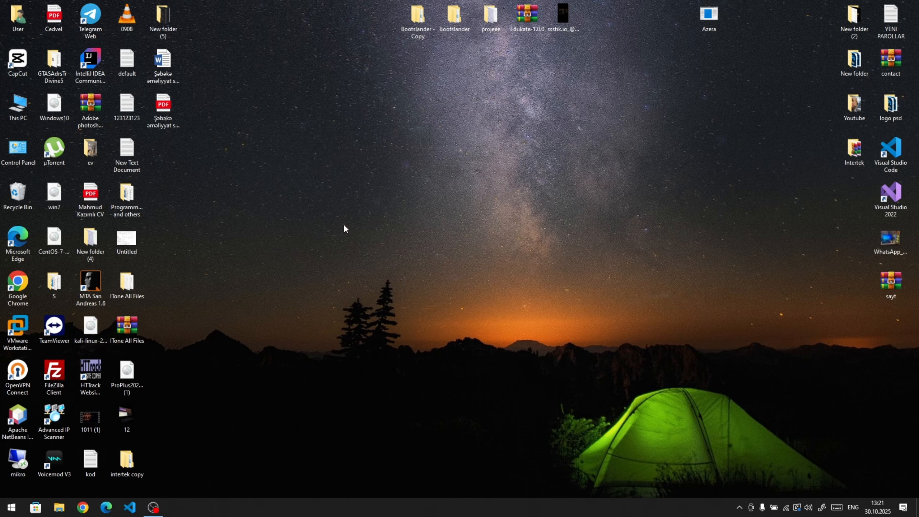
- Move the VMware Workstation shortcut and the Windows10 disc image side by side into the empty middle of the desktop
drag(17, 326, 308, 242)
drag(412, 340, 291, 215)
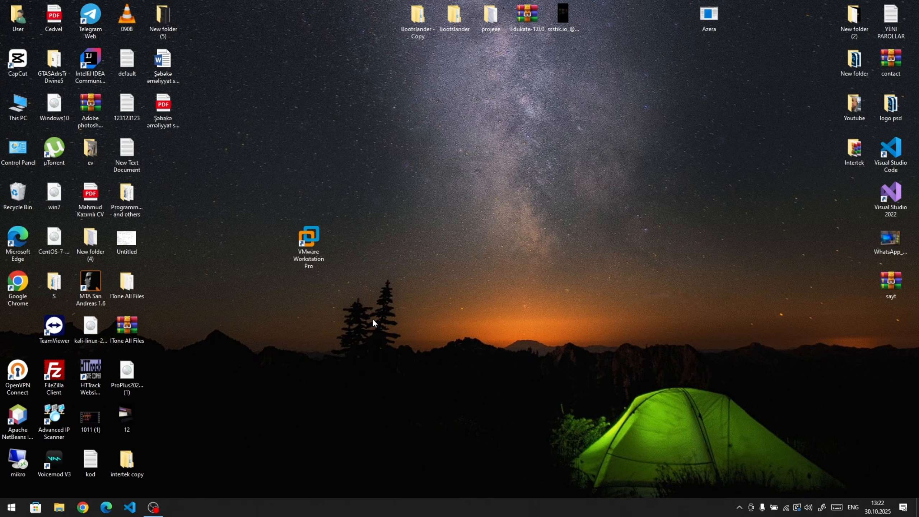
drag(196, 277, 479, 348)
drag(55, 106, 346, 239)
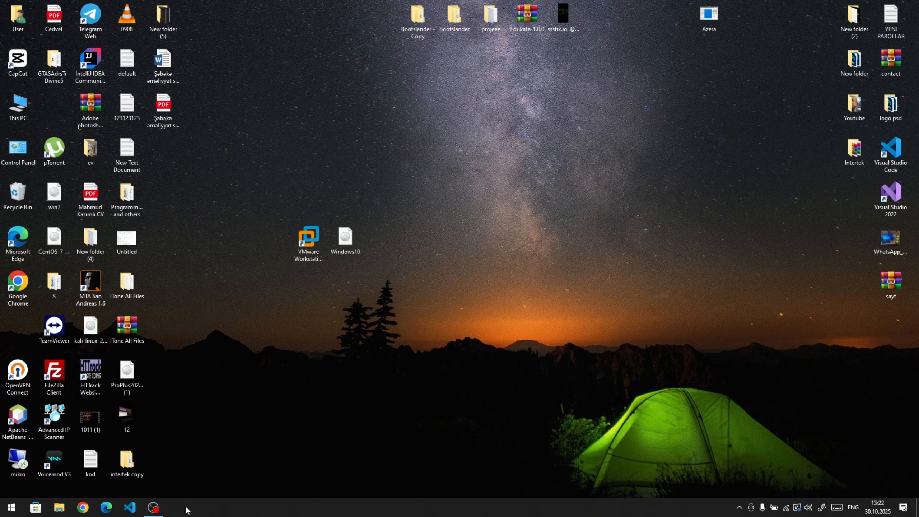
- Open Google Chrome and search the web for "windows 10 iso"
click(83, 508)
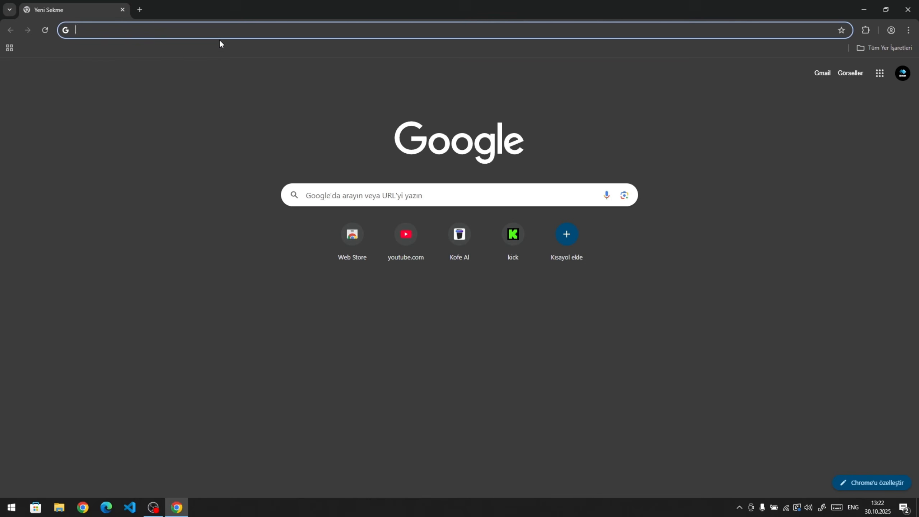
text(wino)
key(BackSpace)
text(dows 10)
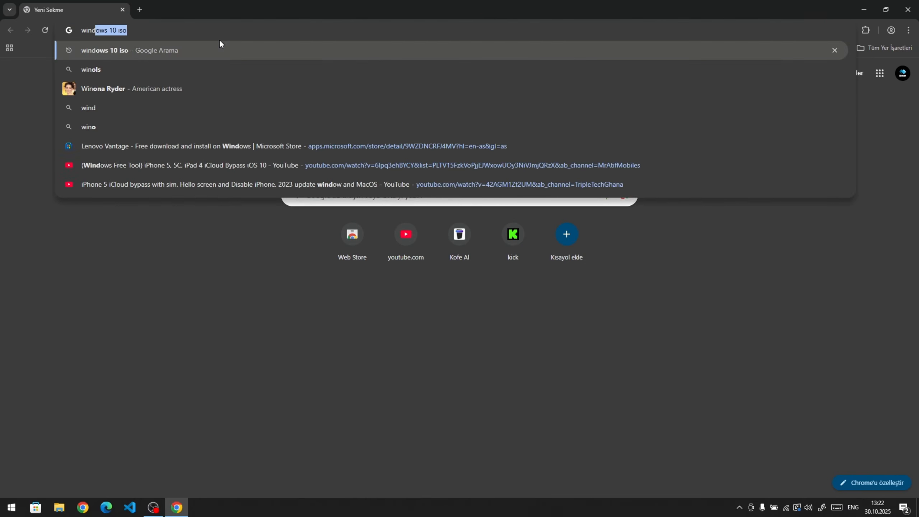
key(Return)
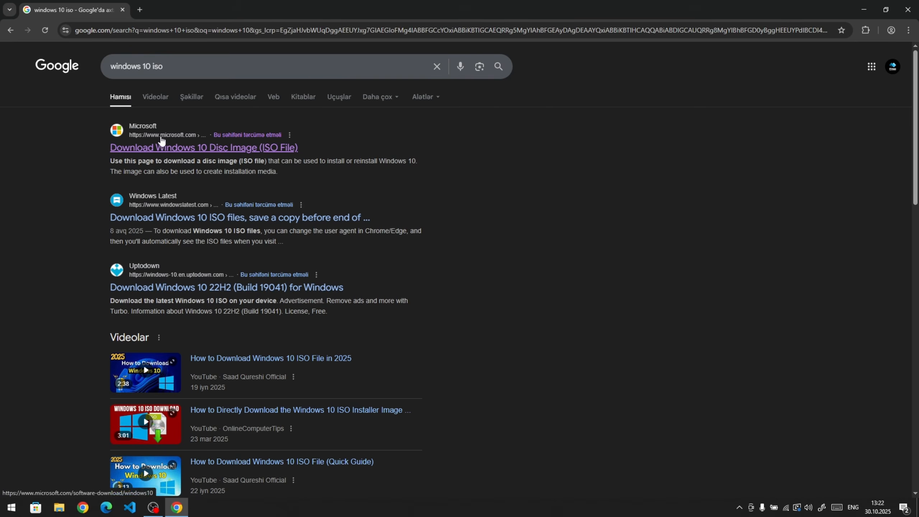
- Look over Microsoft's Windows 10 disc image download page down to the installation media section, and close the browser
click(188, 148)
scroll(197, 291, down, 5)
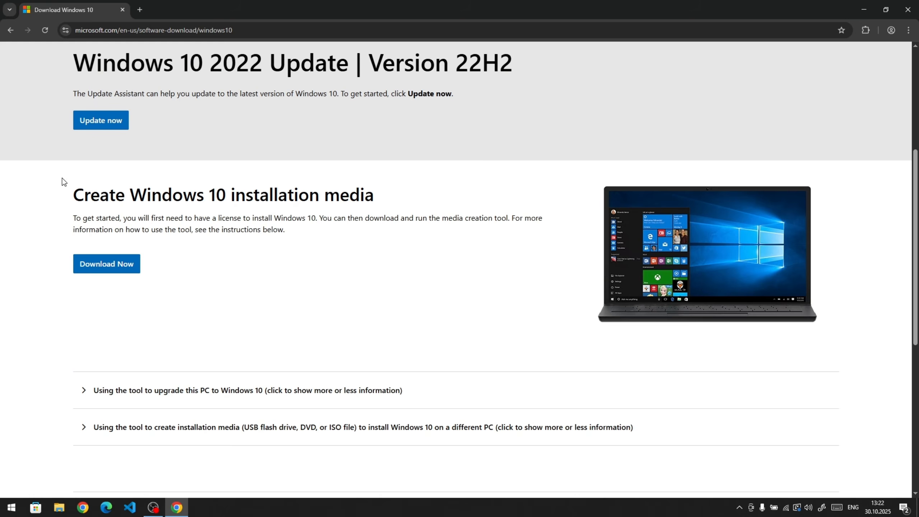
click(123, 10)
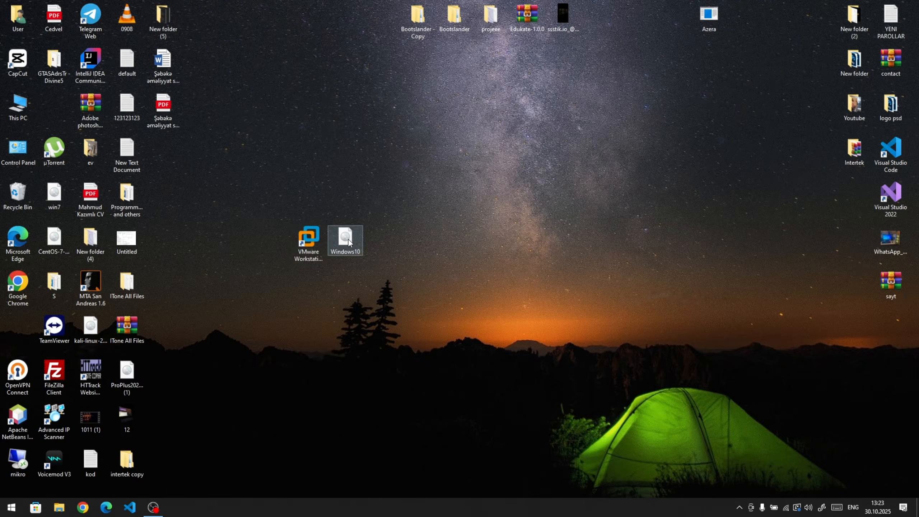
- Shift the VMware Workstation shortcut and the Windows10 disc image further along, leaving a gap between the two icons
drag(314, 236, 361, 232)
click(400, 241)
drag(501, 248, 421, 242)
click(467, 228)
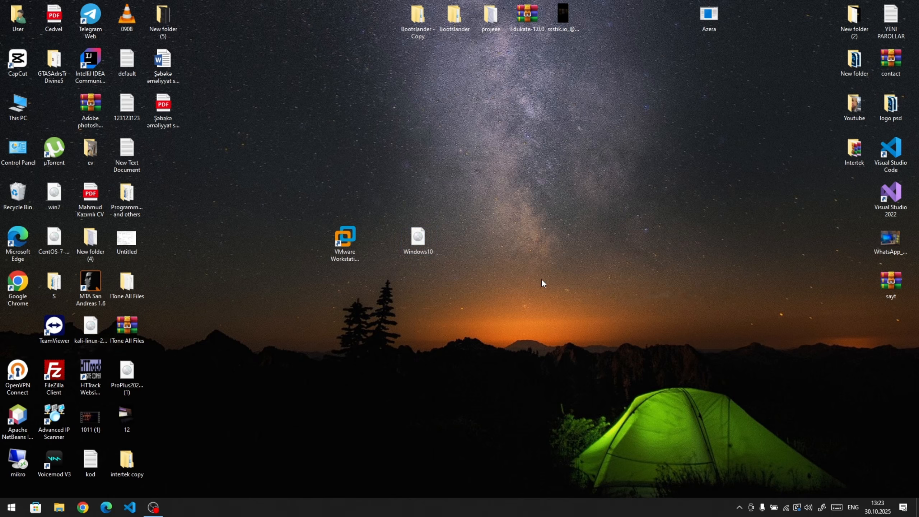
- Launch VMware Workstation, look at the existing virtual machine and computer overview, and go to the Home page
click(344, 239)
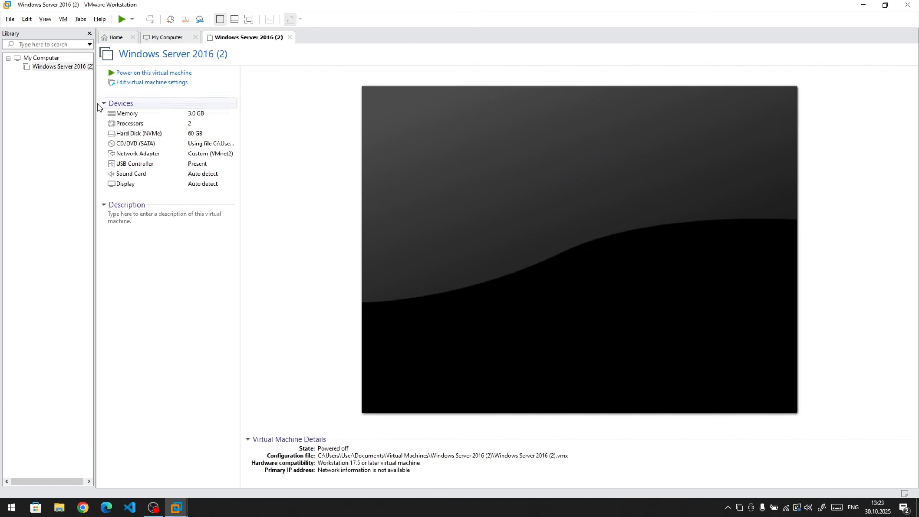
click(40, 66)
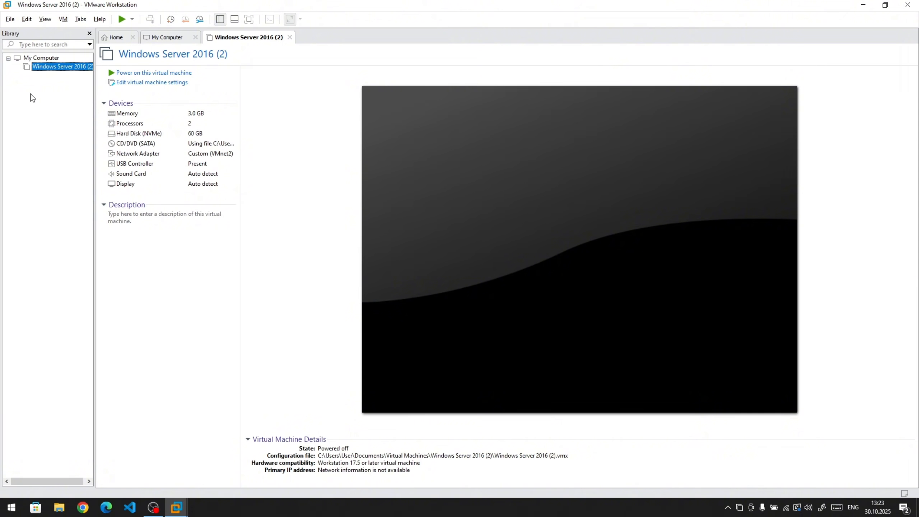
click(23, 59)
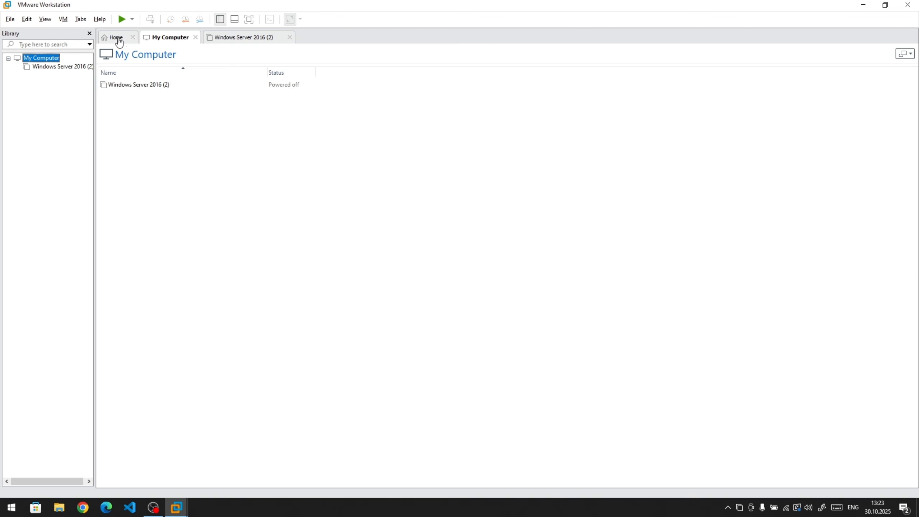
click(118, 38)
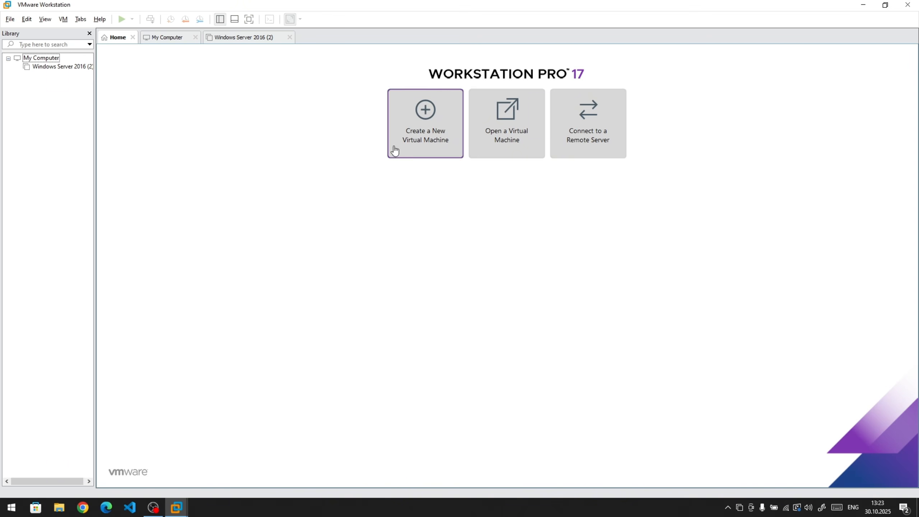
- Start a new virtual machine with the Typical configuration and use Windows10.iso from the Desktop as the installer disc image
click(418, 119)
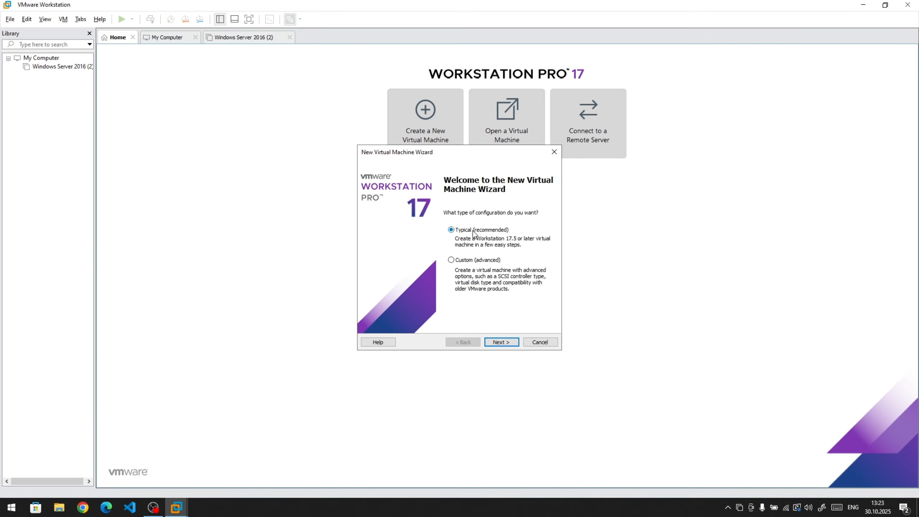
click(502, 343)
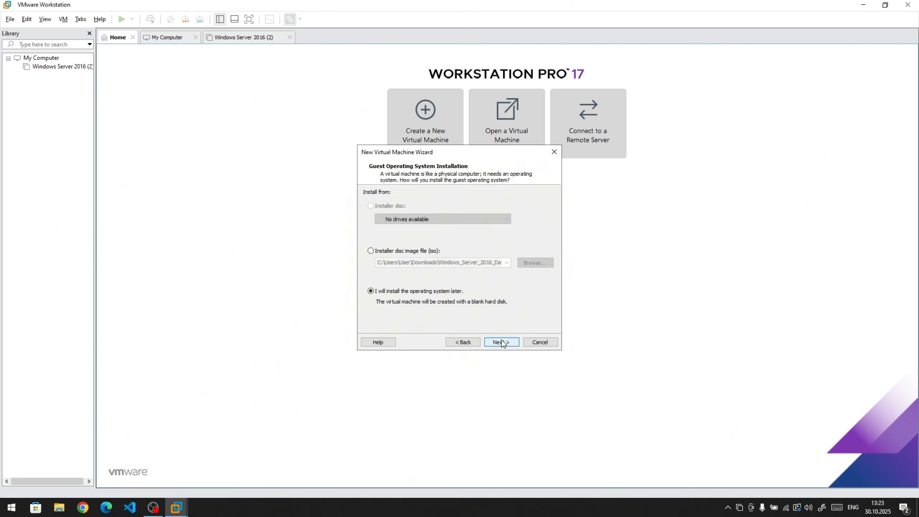
click(380, 252)
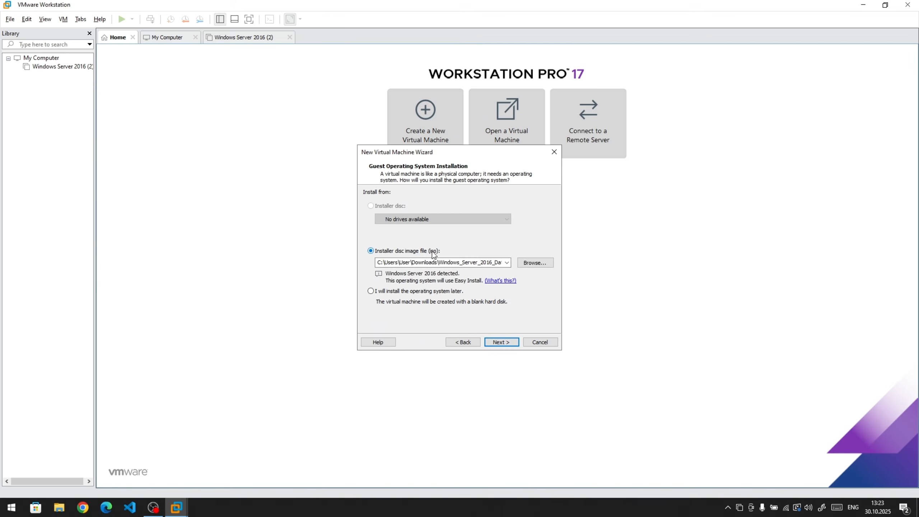
click(537, 261)
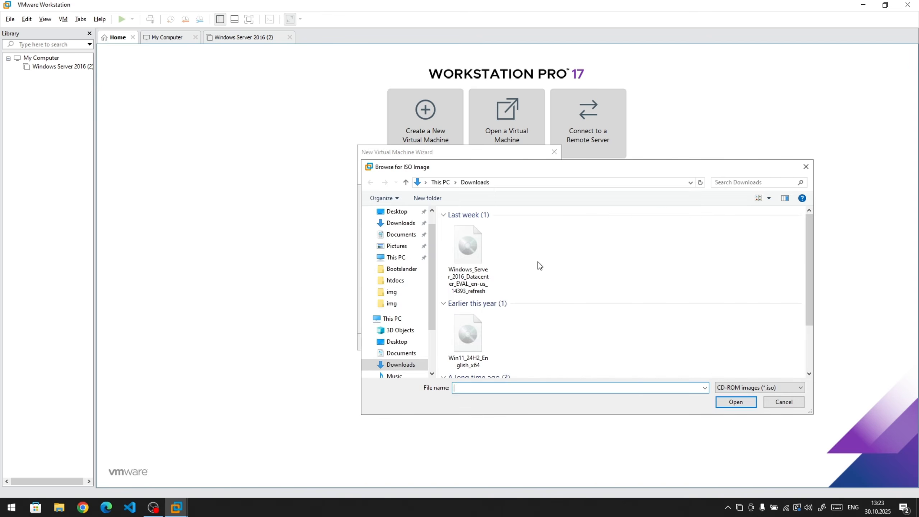
click(392, 343)
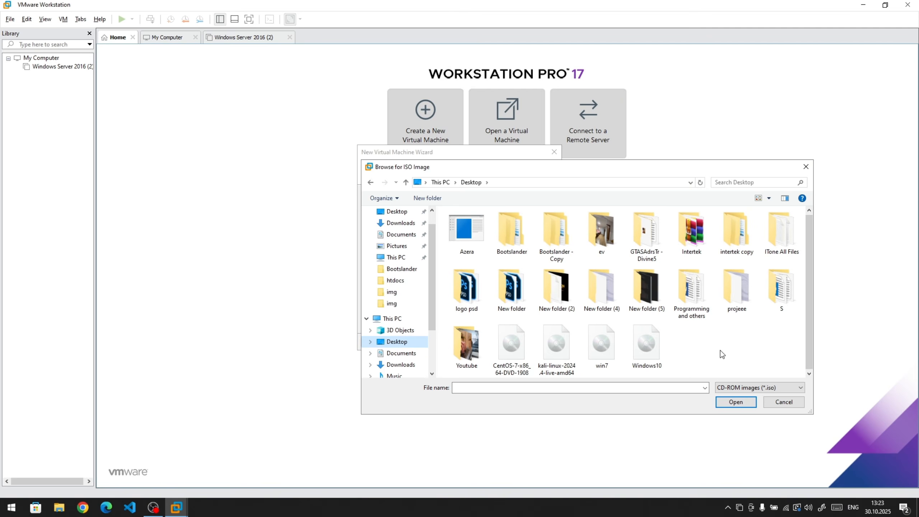
click(647, 345)
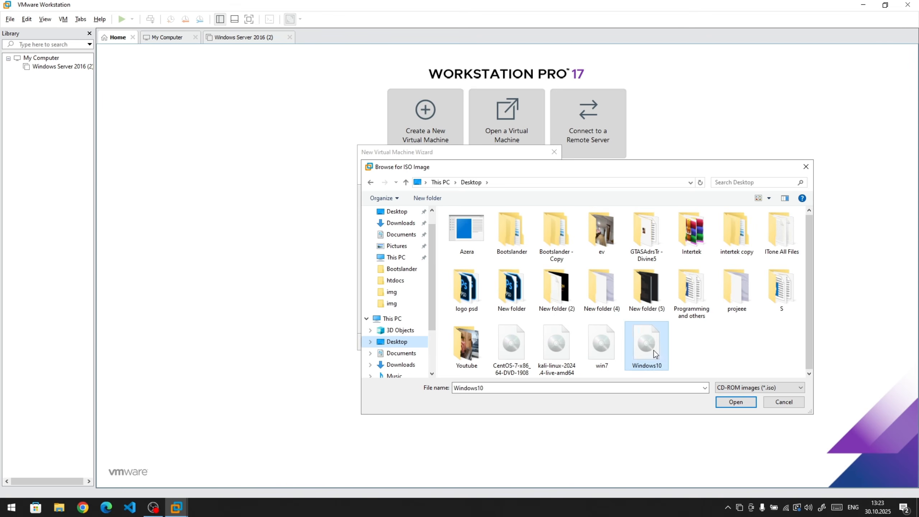
click(735, 402)
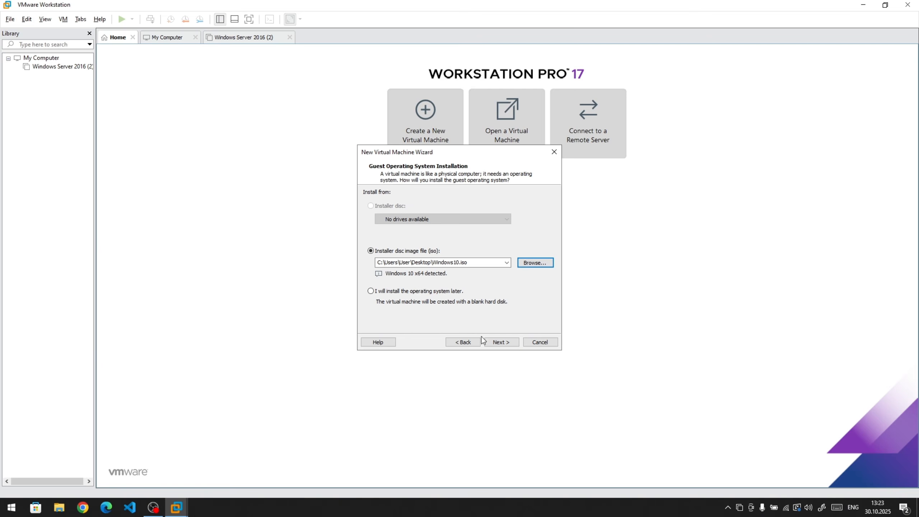
click(501, 348)
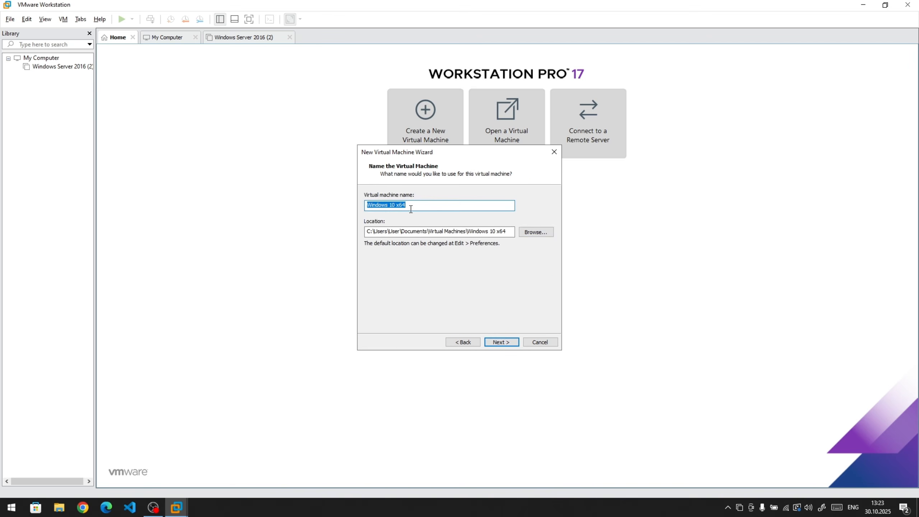
- Keep the name Windows 10 x64 and the default location, and accept a 60 GB virtual disk split into multiple files
click(424, 207)
drag(407, 206, 365, 206)
click(426, 206)
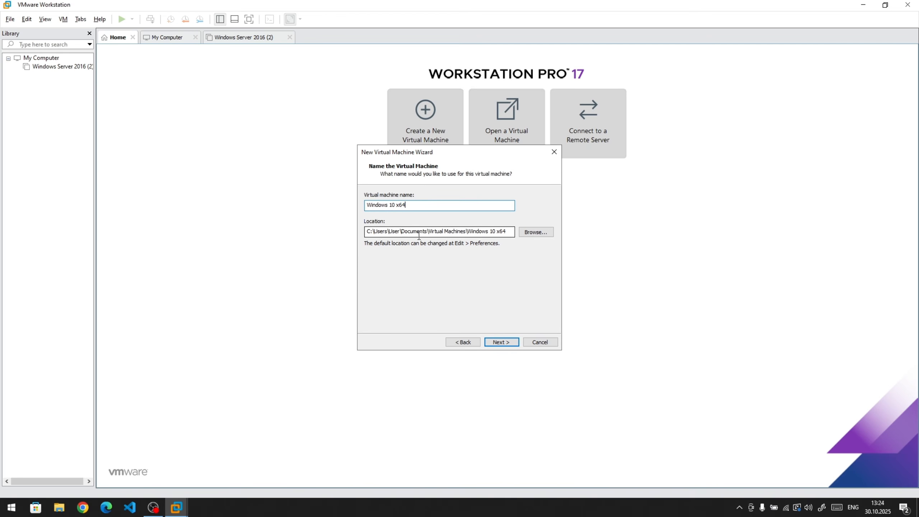
drag(508, 231, 445, 274)
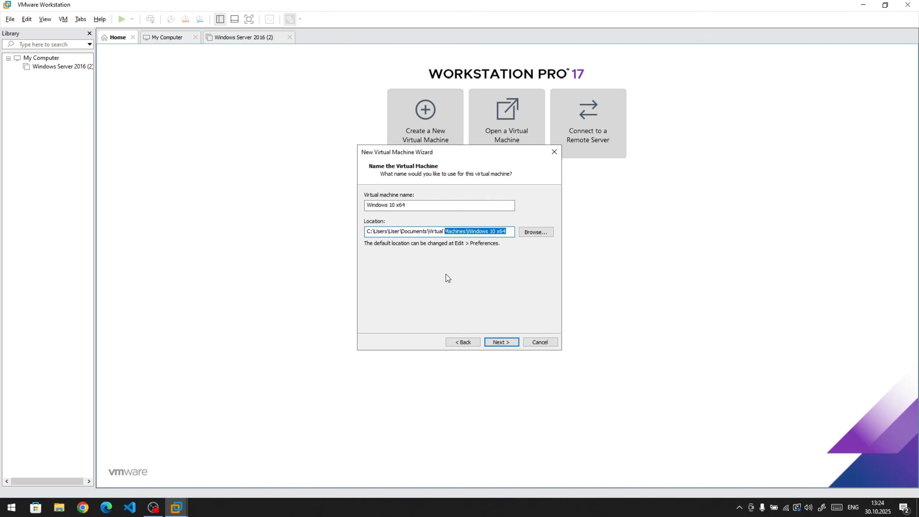
click(502, 342)
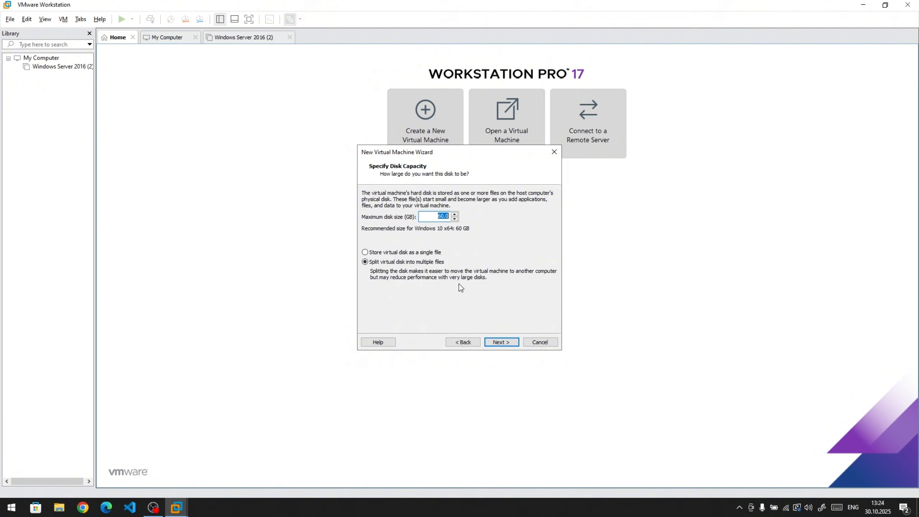
click(495, 344)
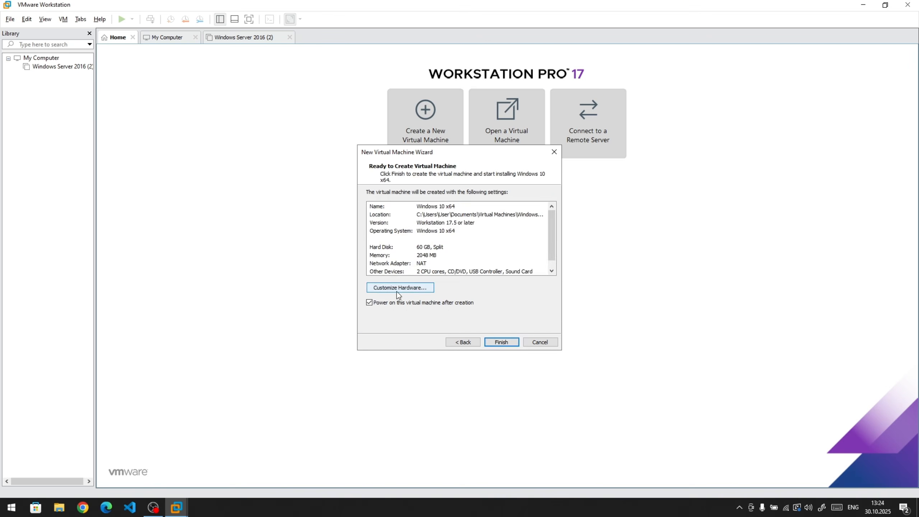
- Check the host's memory in Task Manager while customizing the hardware, and set the virtual machine's memory to 3328 MB
click(389, 292)
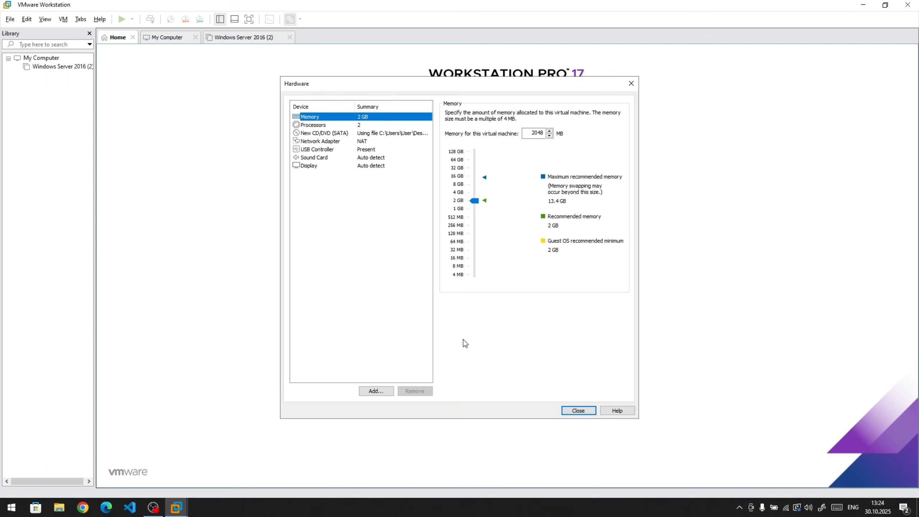
right_click(441, 507)
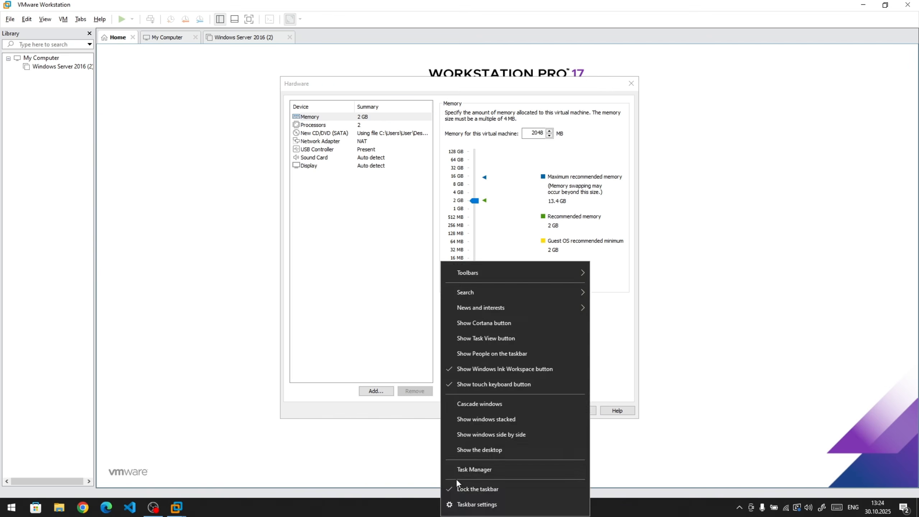
click(457, 469)
click(253, 31)
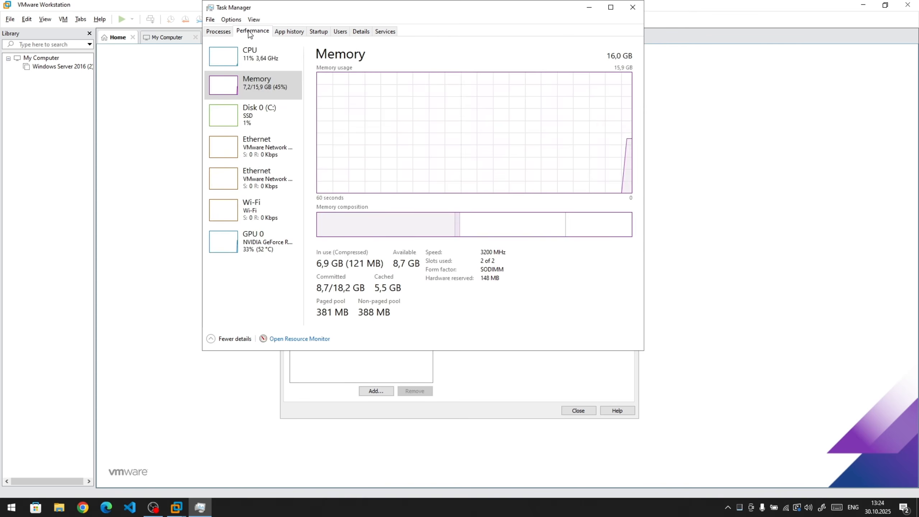
click(264, 85)
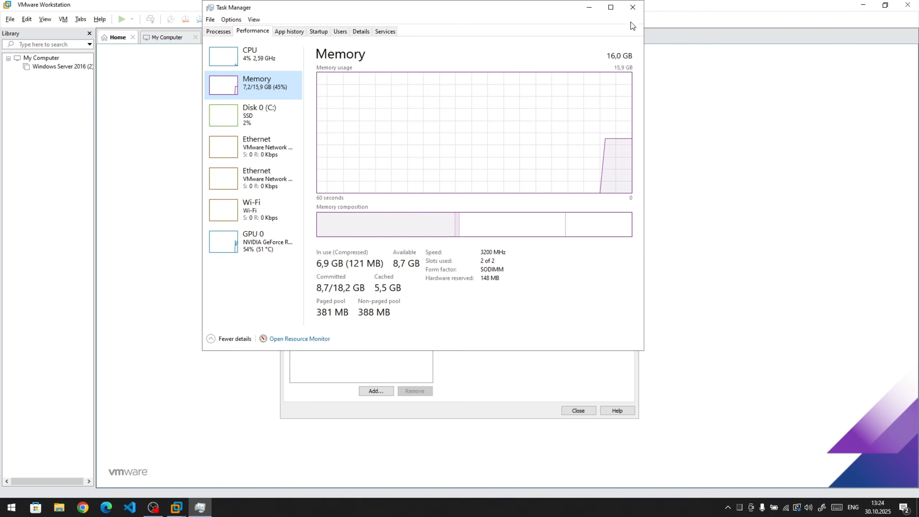
click(632, 8)
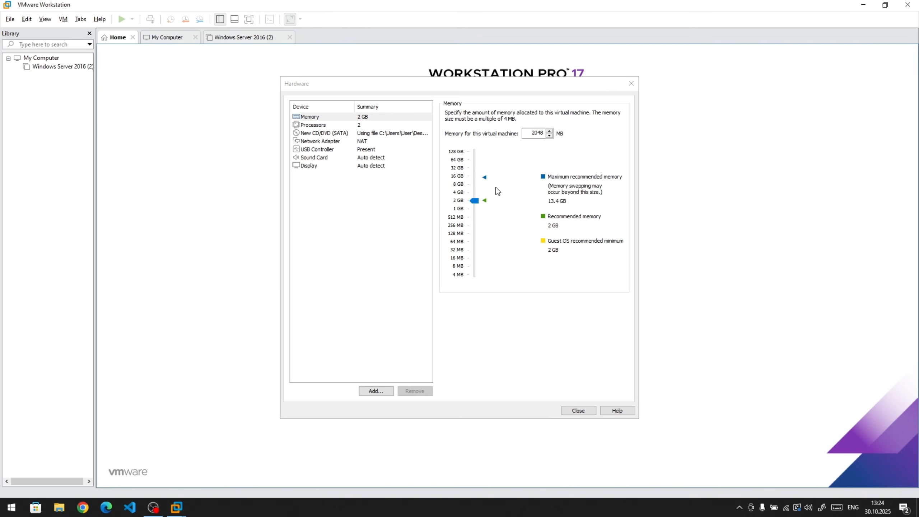
mouse_move(475, 200)
mouse_down()
mouse_move(477, 188)
mouse_move(479, 195)
mouse_up()
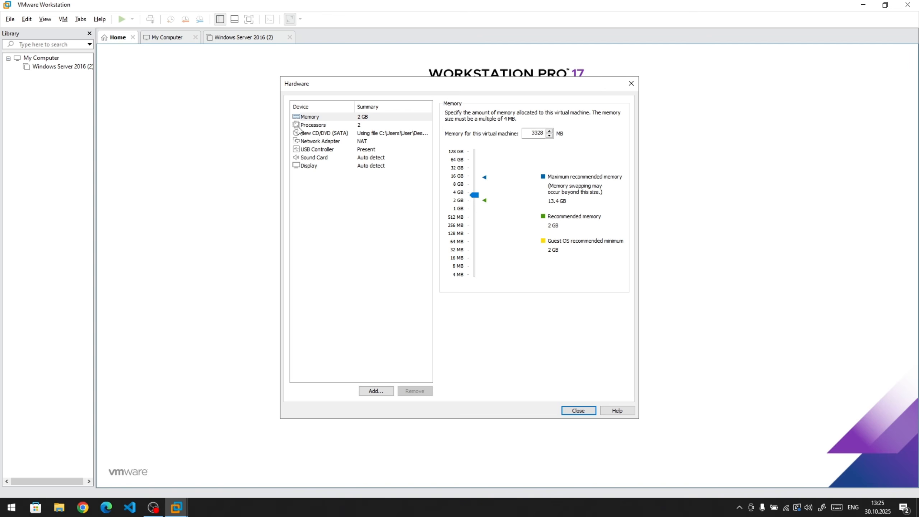
- Review the processor and CD/DVD settings, and set the network adapter to Bridged, connected directly to the physical network
click(311, 127)
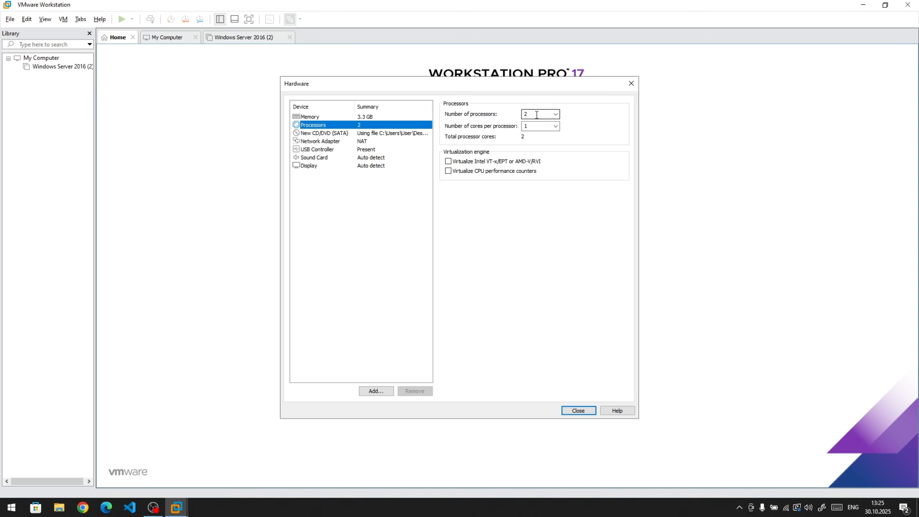
click(346, 131)
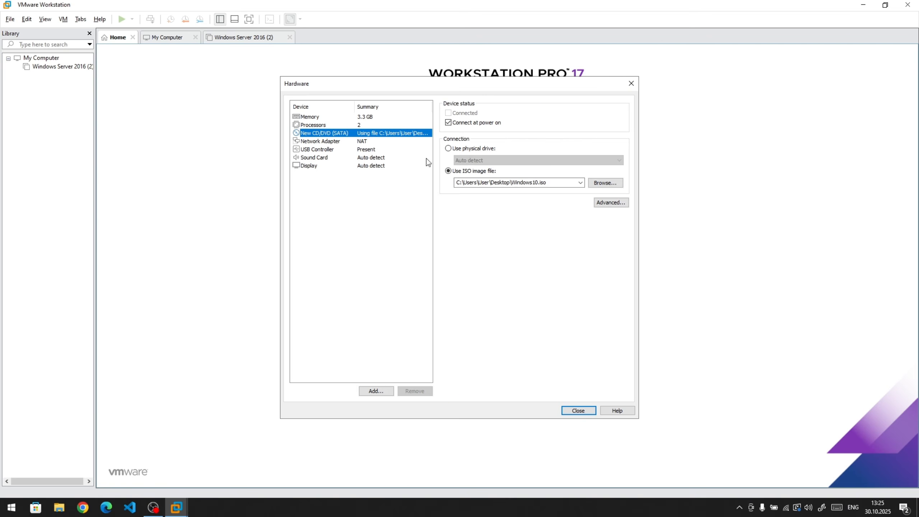
click(368, 142)
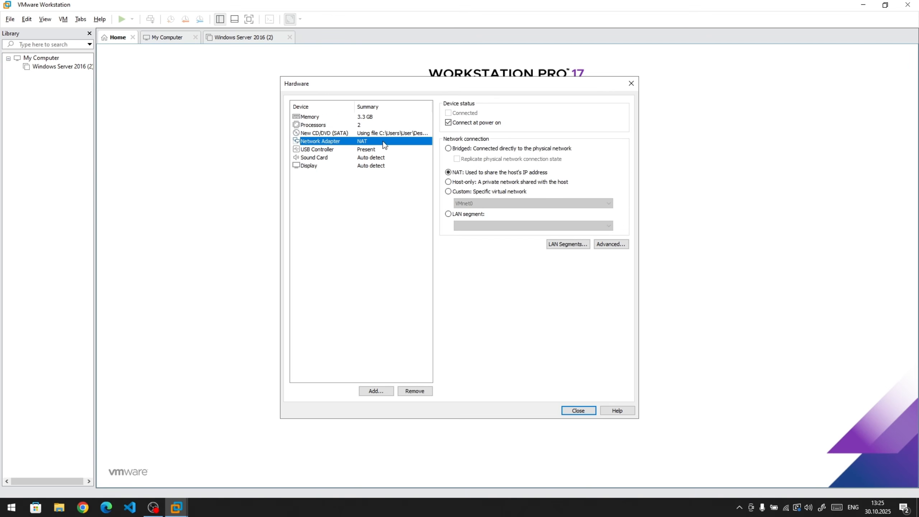
click(457, 150)
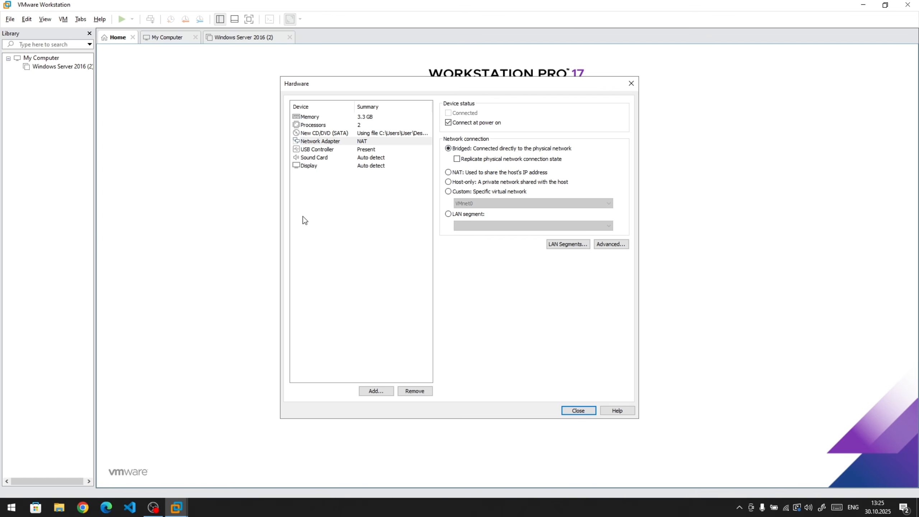
click(376, 150)
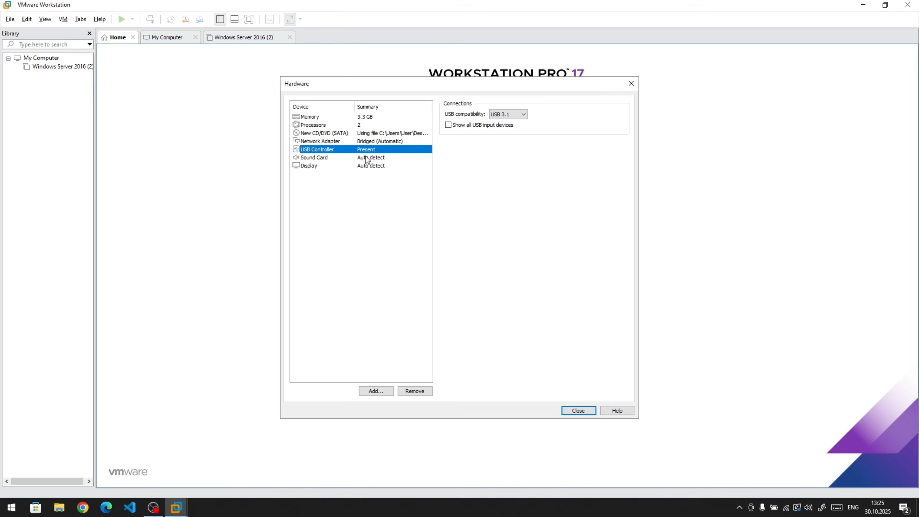
- Review the sound card and display settings, close the hardware customization, and finish creating the virtual machine
click(367, 159)
click(328, 164)
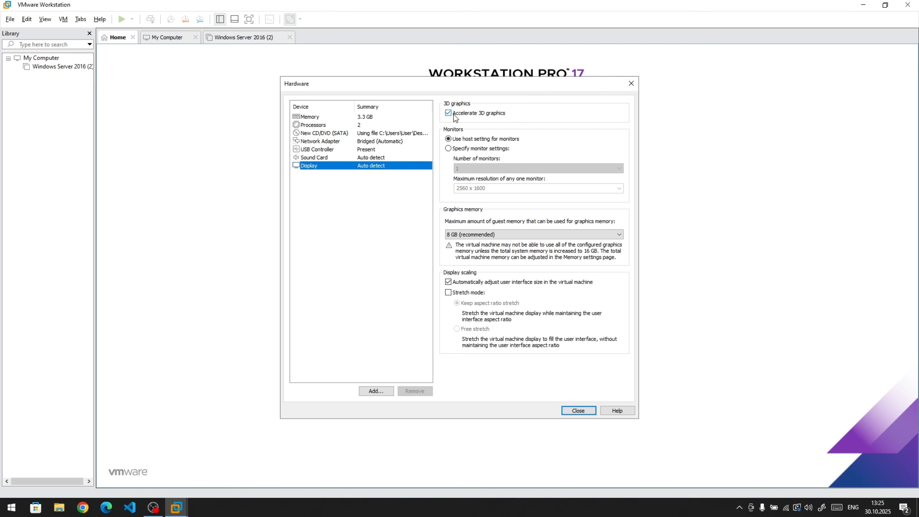
click(344, 157)
click(578, 410)
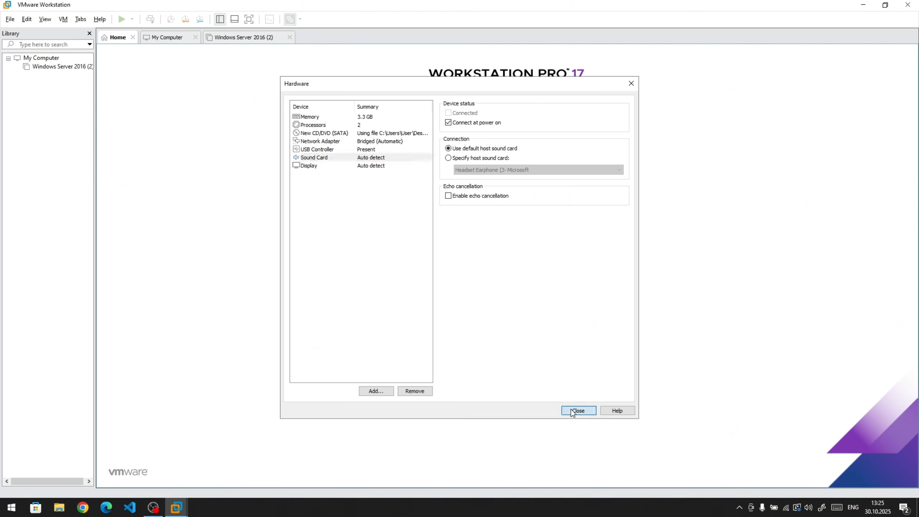
click(495, 342)
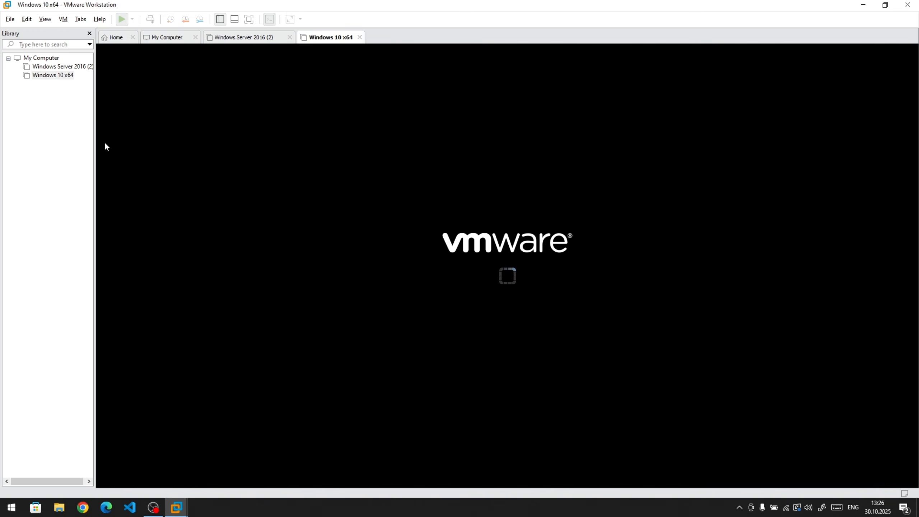
- Boot the virtual machine from the installer disc and start Windows Setup with English (United States) and the US keyboard
click(526, 297)
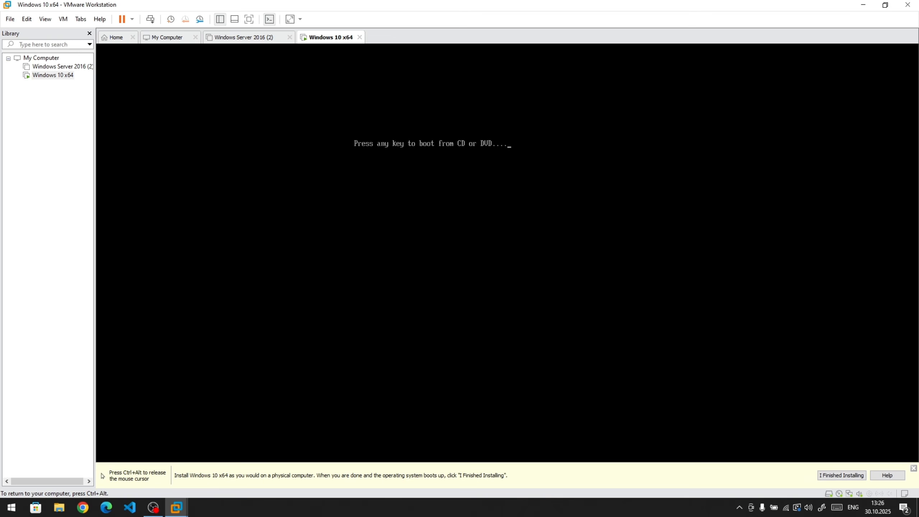
key(Return)
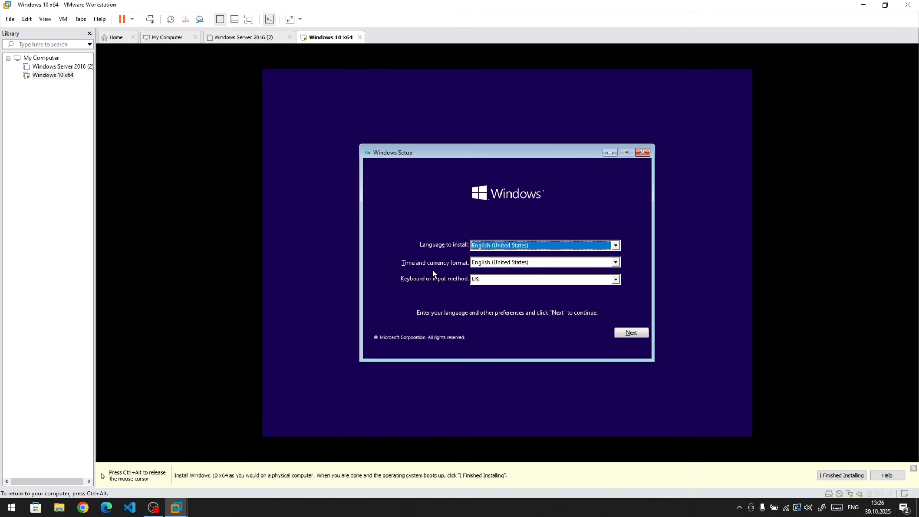
click(632, 333)
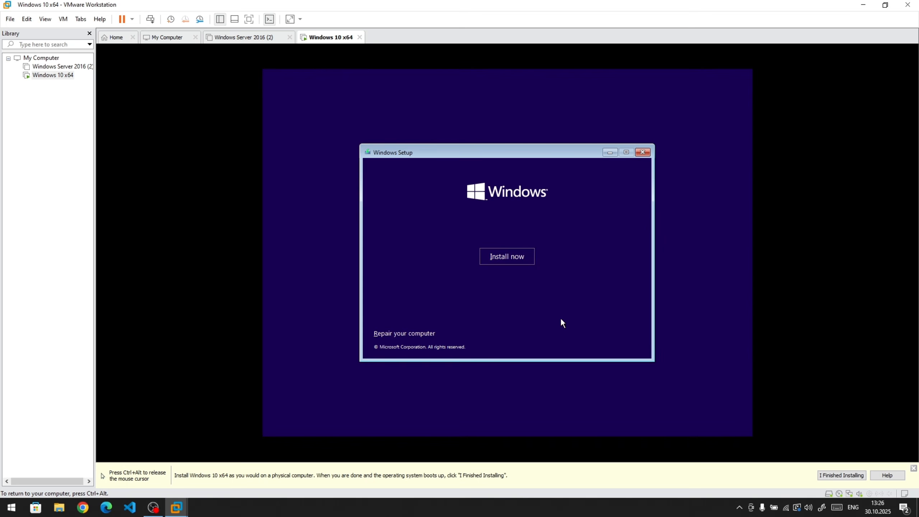
click(512, 259)
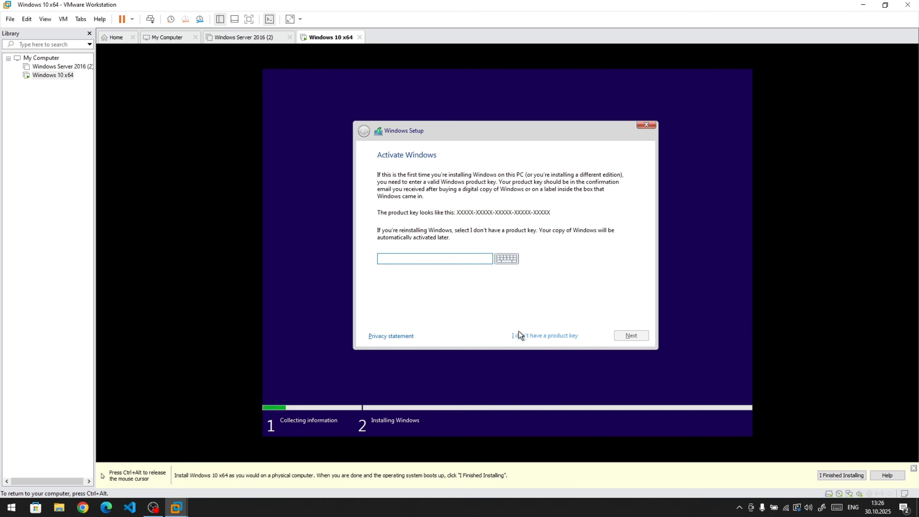
- Continue without a product key and choose Windows 10 Pro as the operating system to install
click(532, 336)
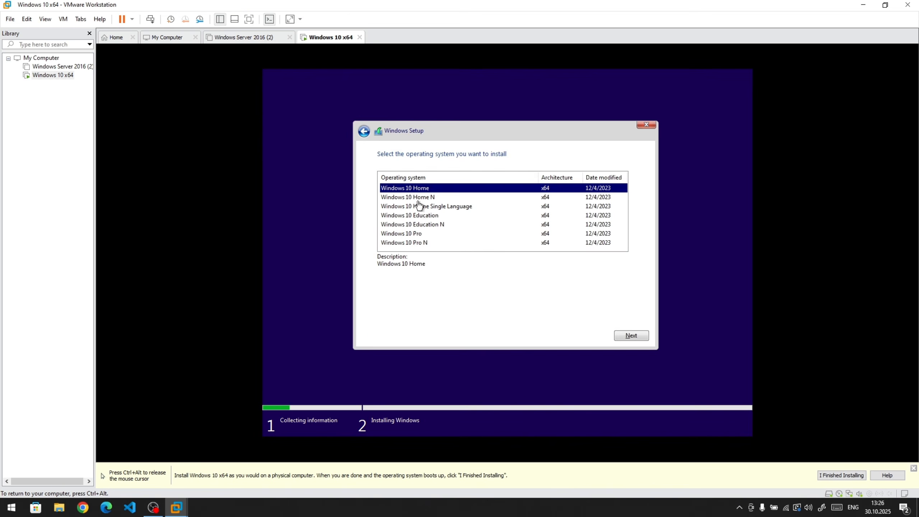
click(400, 234)
click(625, 336)
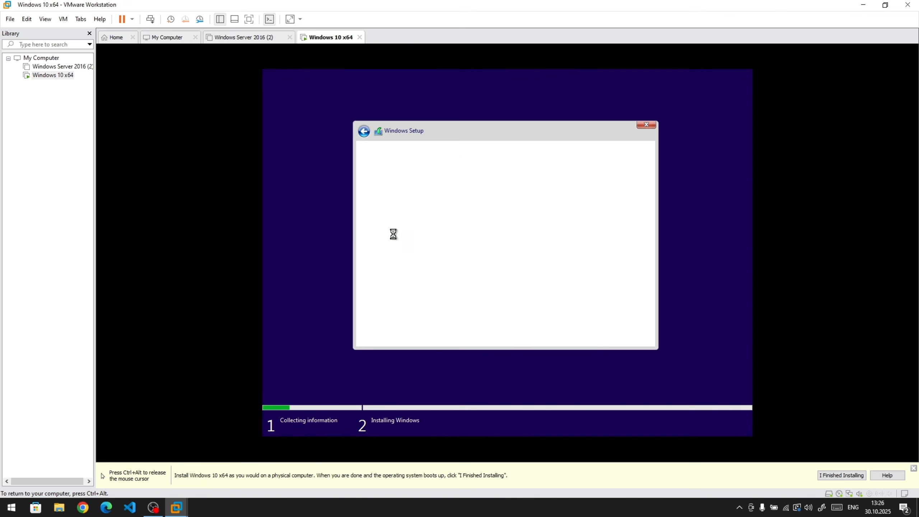
- Accept the license terms and start a custom installation on the Drive 0 unallocated space
click(402, 313)
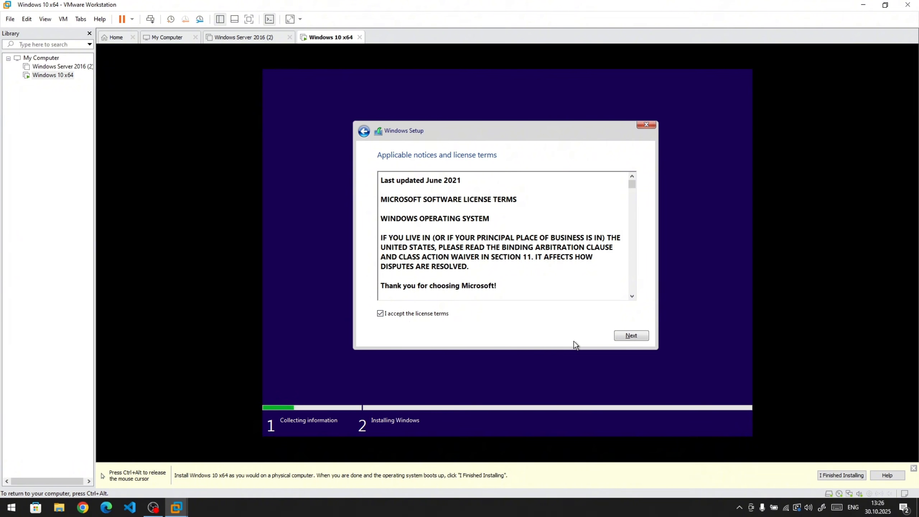
click(618, 336)
click(473, 270)
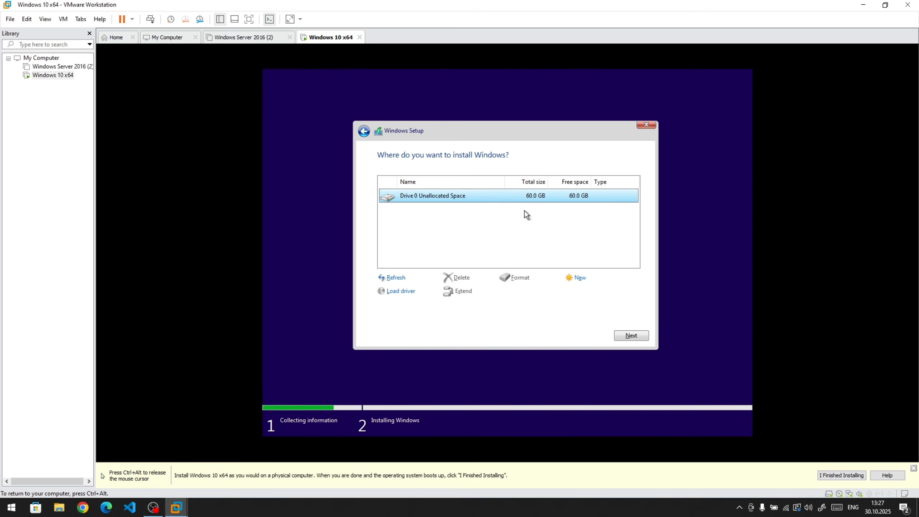
key(ctrl+alt)
click(264, 100)
click(641, 336)
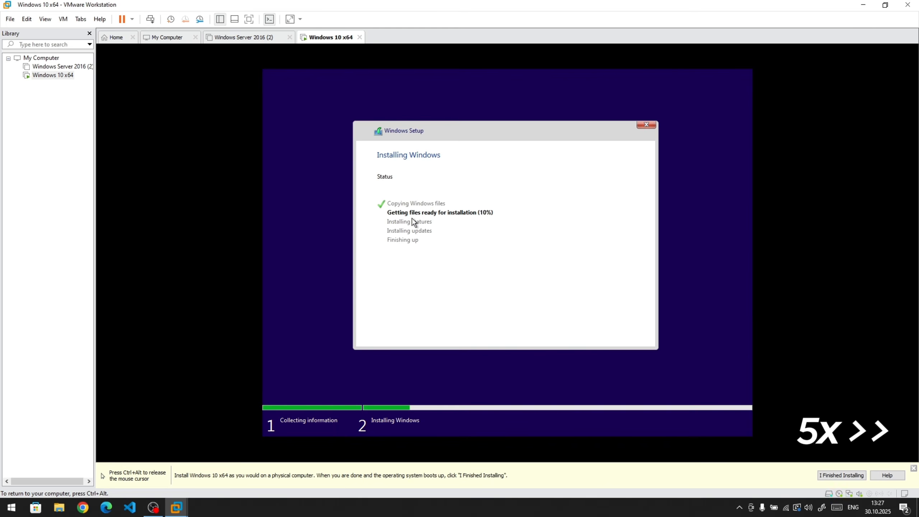
- Close the Windows Server 2016 (2) tab, reopen that machine from the library, and return to the Windows 10 x64 machine
key(ctrl+alt)
click(254, 40)
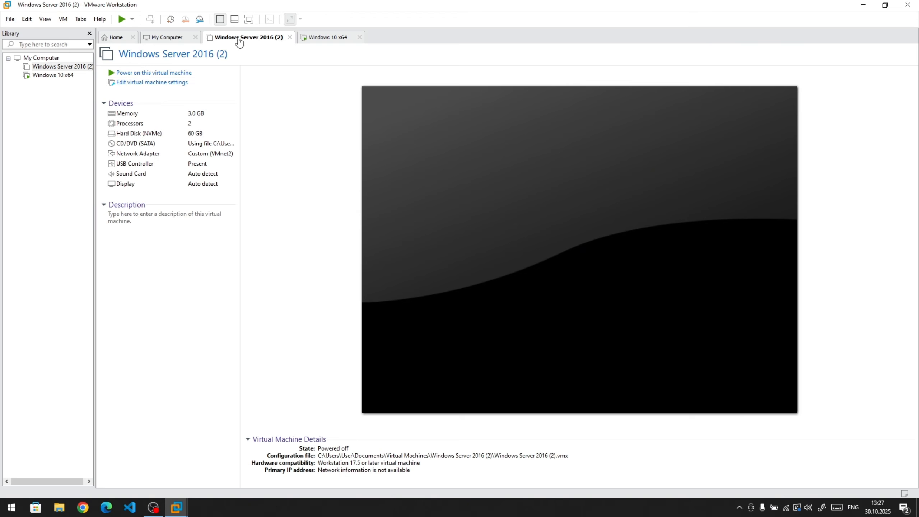
click(290, 37)
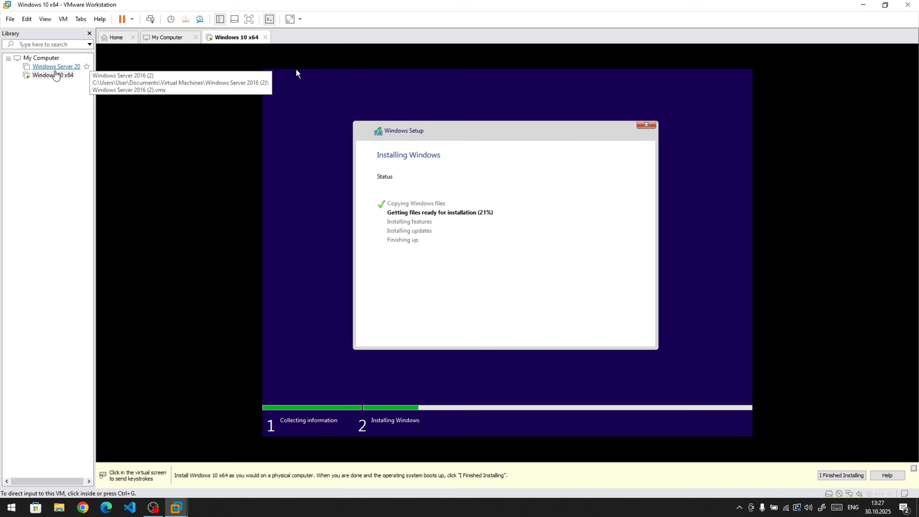
click(56, 70)
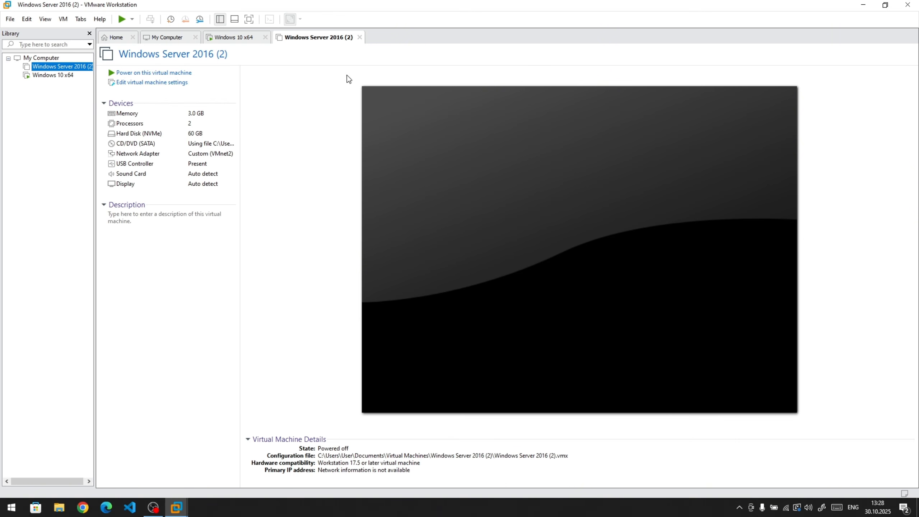
click(239, 42)
click(310, 42)
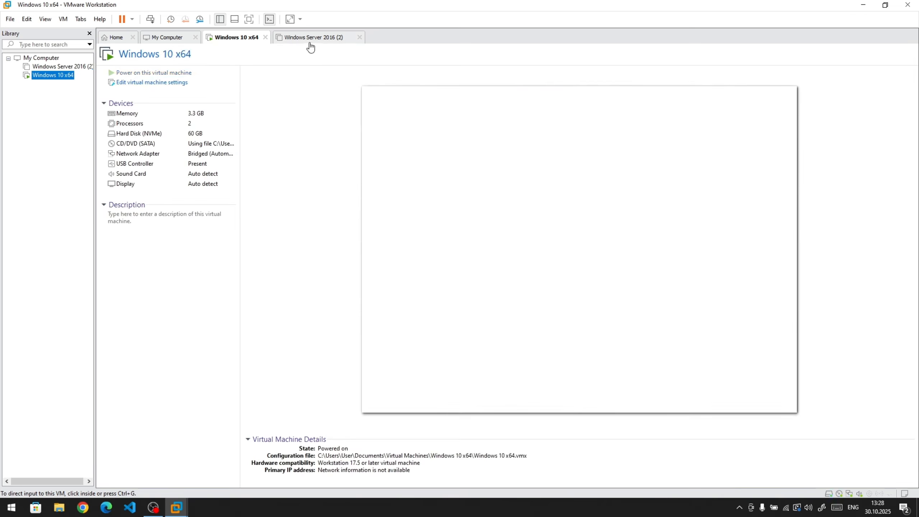
click(238, 42)
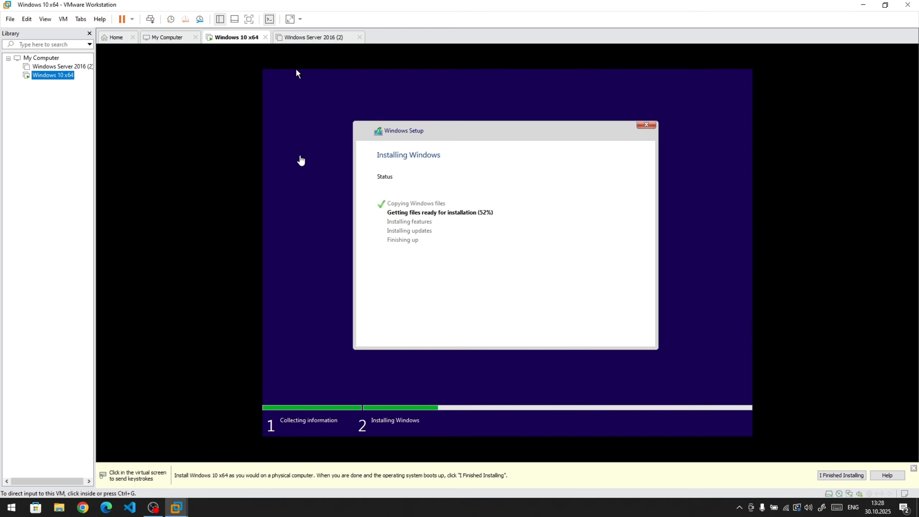
click(154, 511)
click(154, 510)
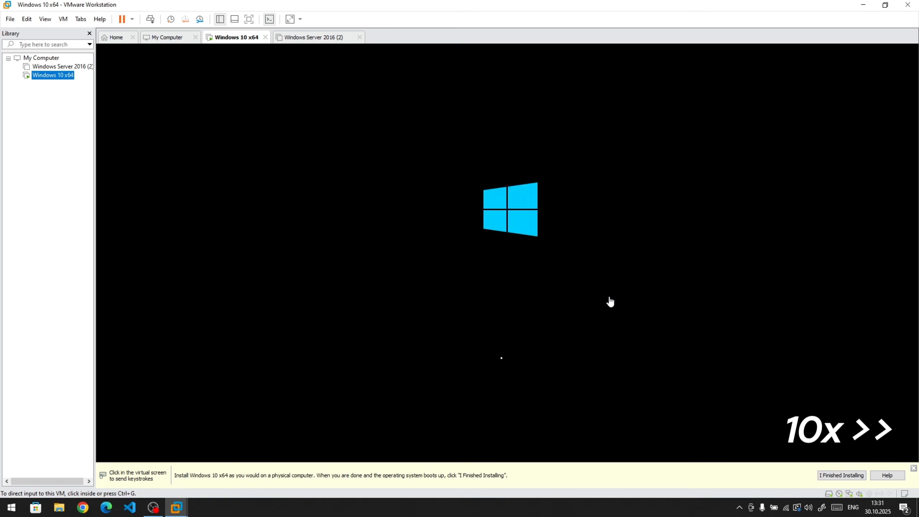
click(313, 437)
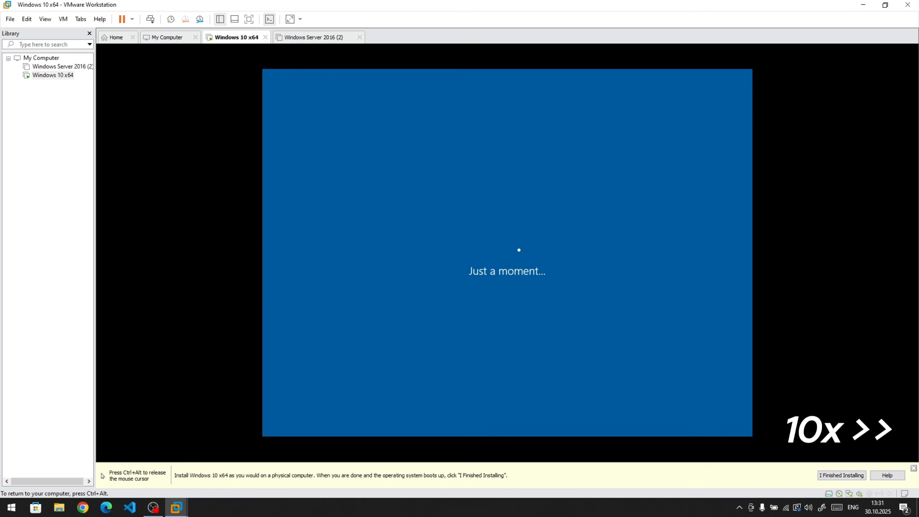